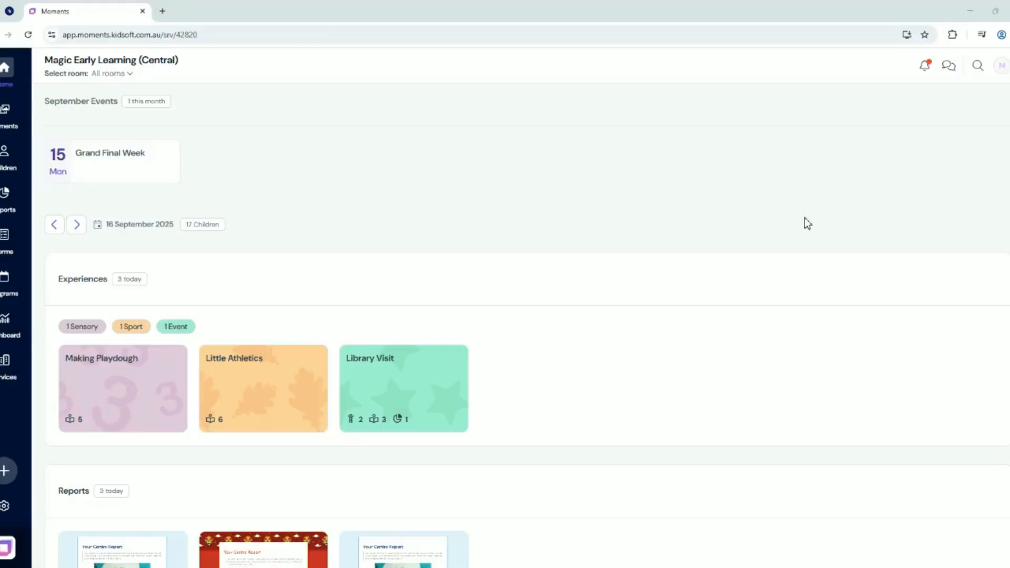
Open the template settings and start creating a new report template
left_click(5, 505)
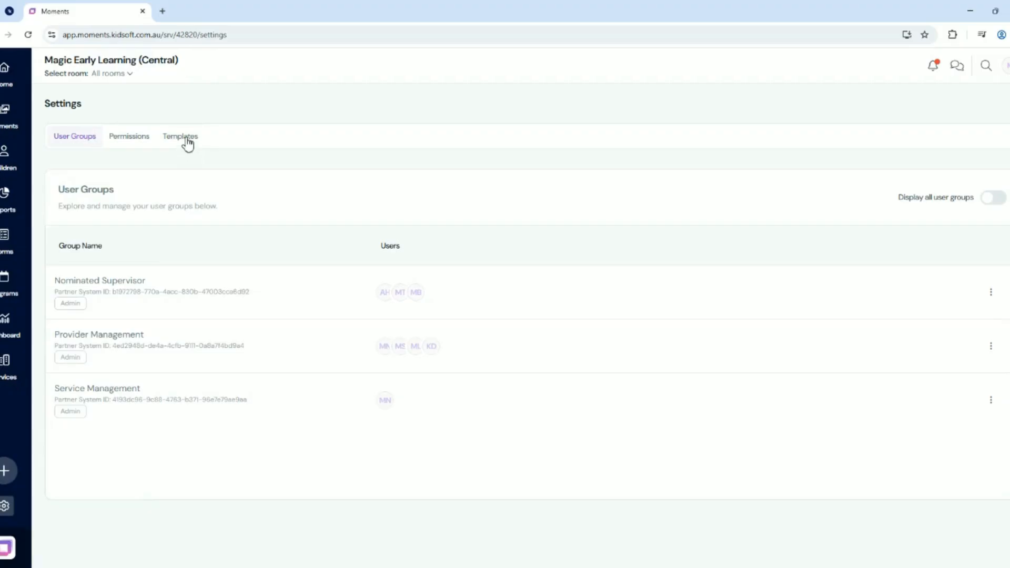
left_click(187, 144)
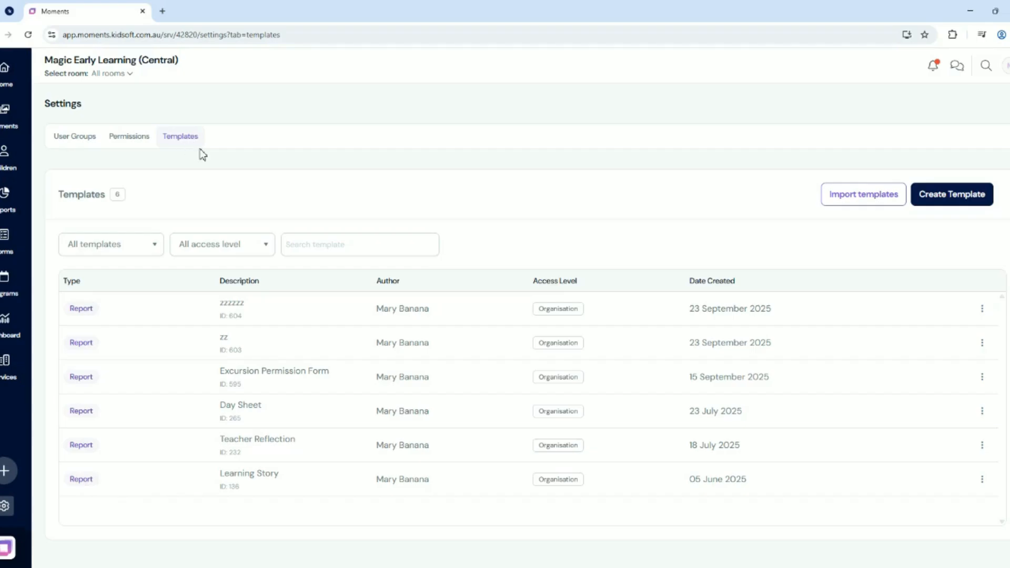
left_click(954, 203)
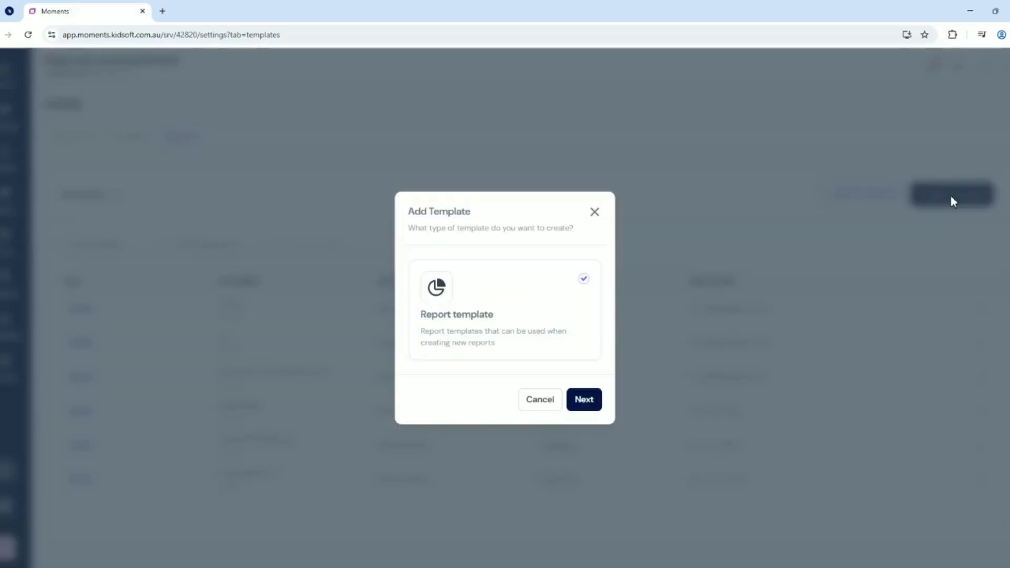
left_click(588, 402)
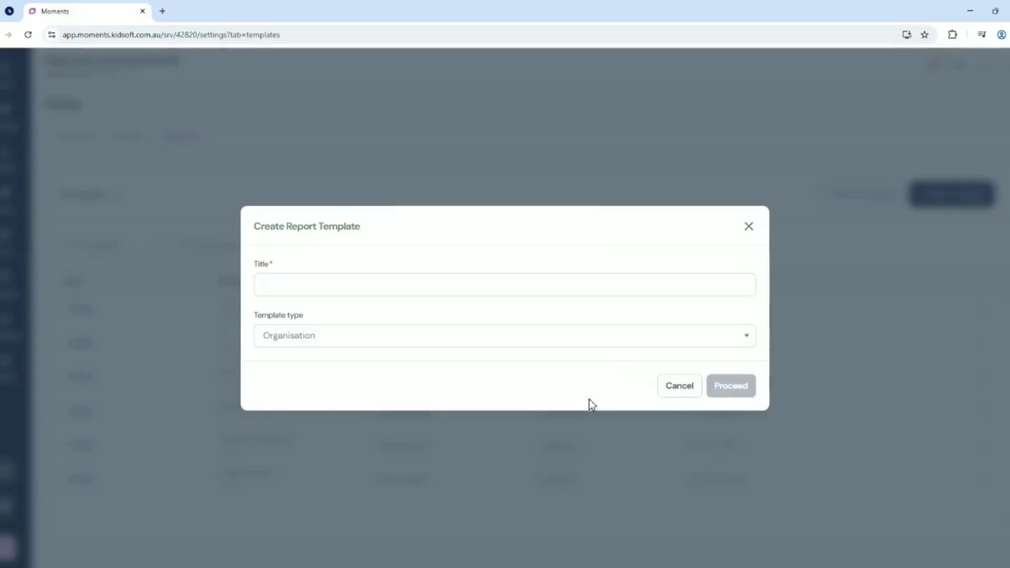
Title the report template "Information Sheet", keep the Organisation template type and create it
left_click(327, 283)
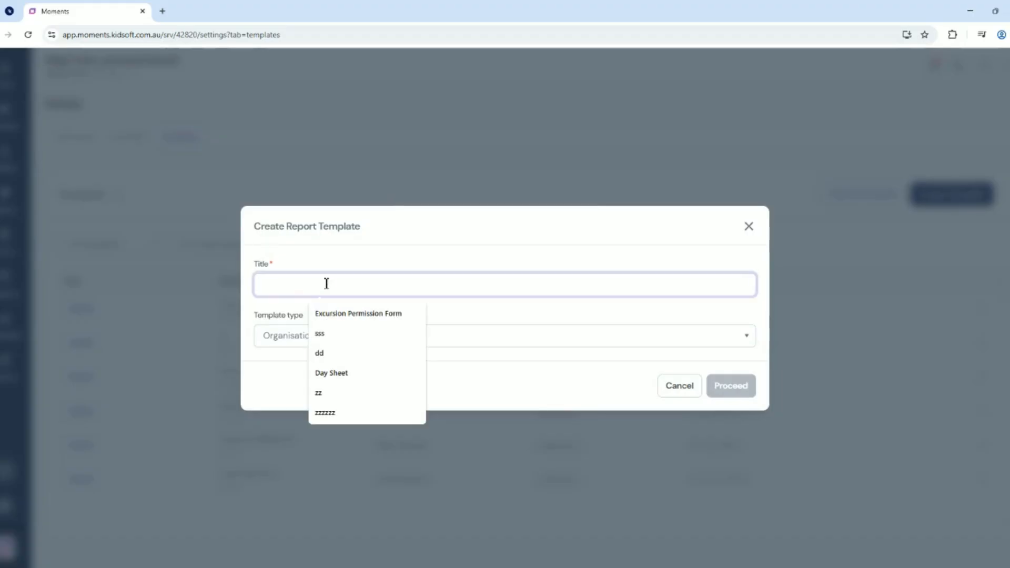
type("Information Sheet")
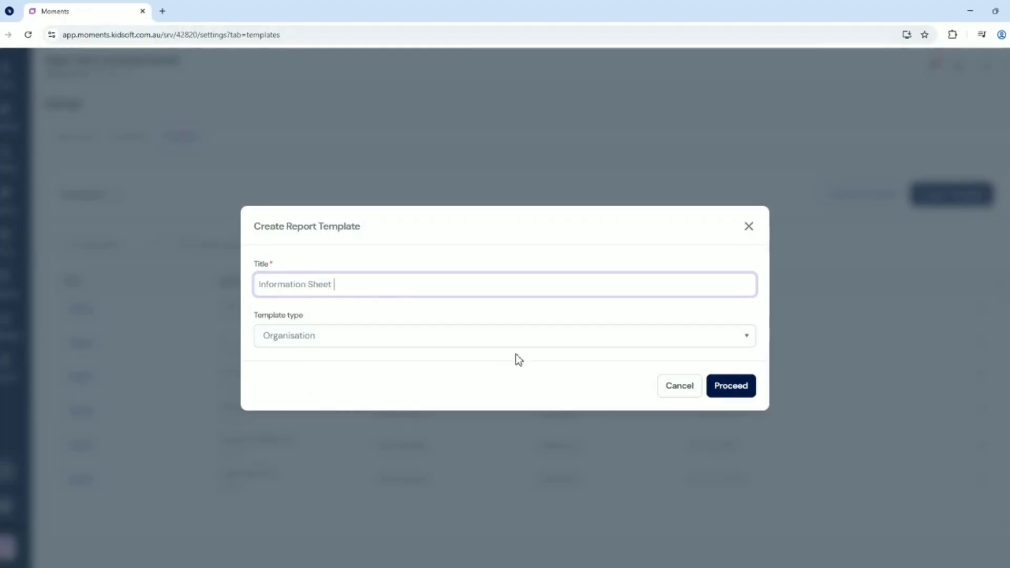
left_click(735, 340)
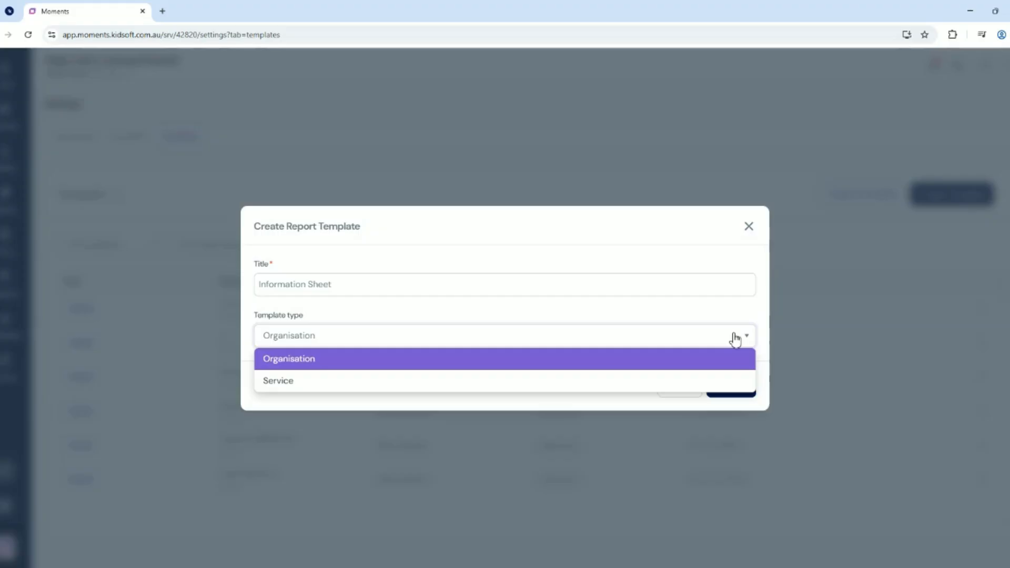
left_click(736, 339)
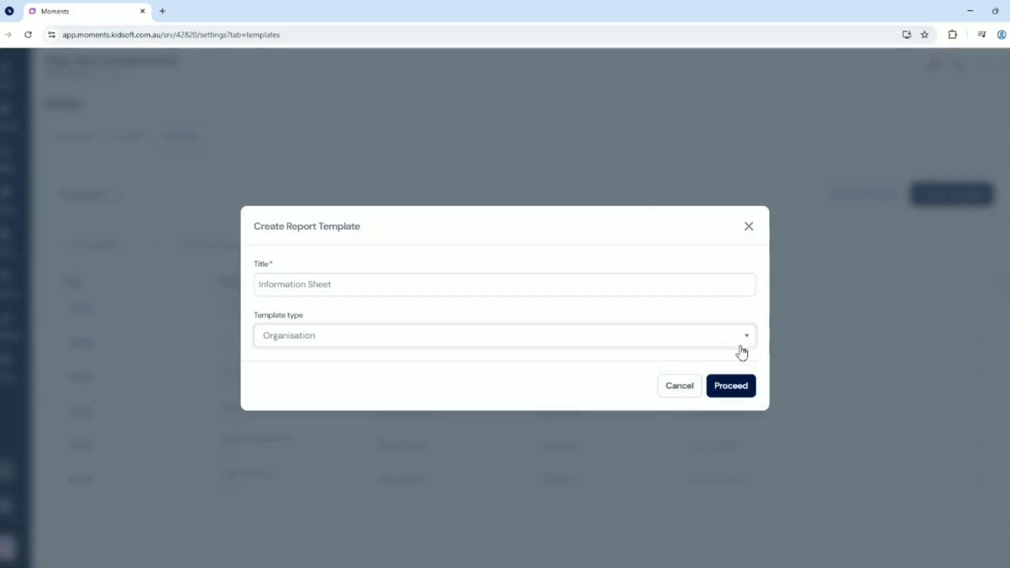
left_click(741, 390)
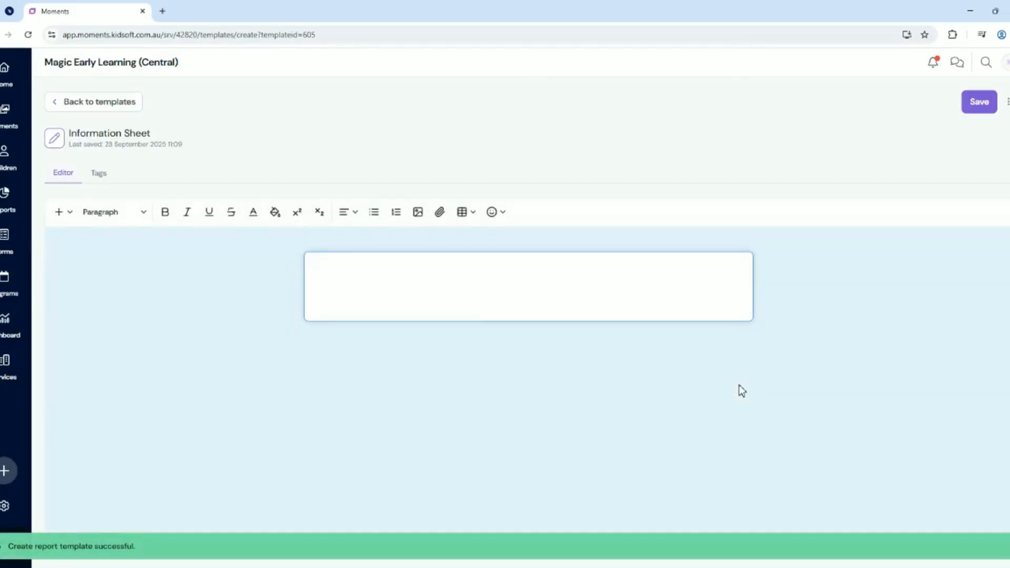
Add blank lines to the template body and insert a table with two rows and two columns
left_click(384, 284)
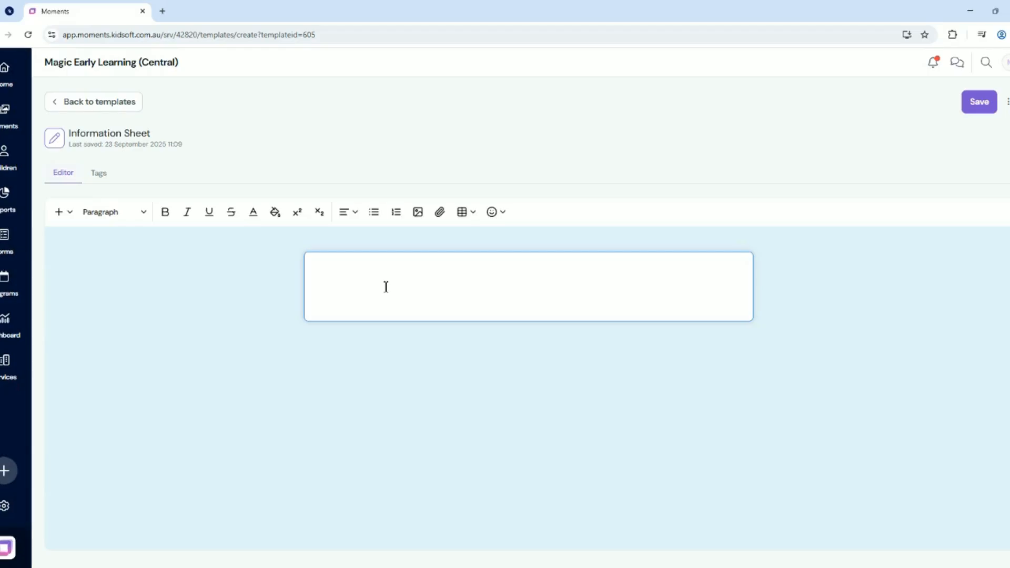
key("Return")
key("Return")
key("Return")
key("Return")
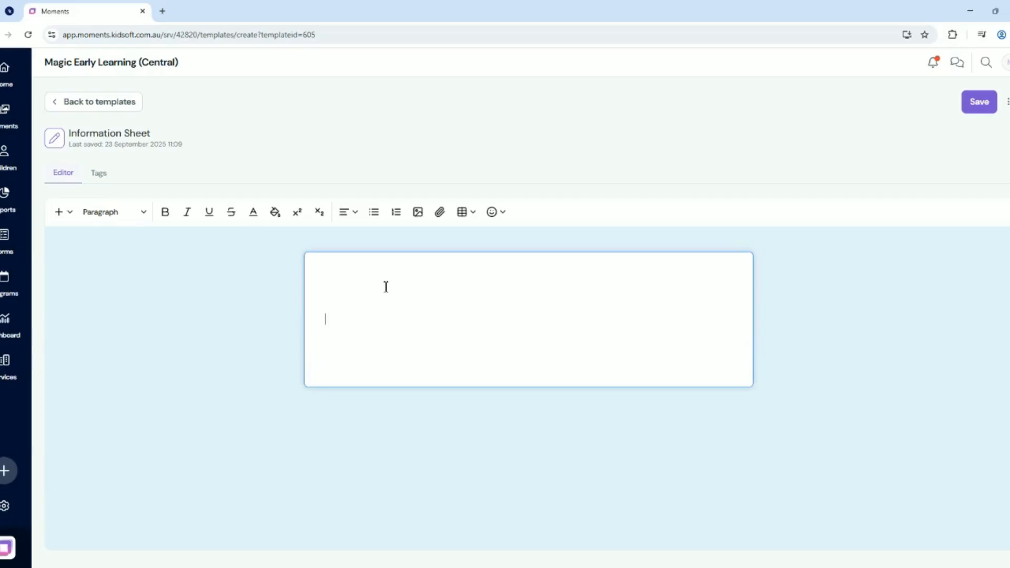
key("BackSpace")
left_click(471, 215)
mouse_move(489, 238)
left_click(600, 245)
left_click(378, 311)
left_click(370, 365)
Enter "What we did today" as a Heading 1 in the table's first cell, followed by an empty line
left_click(355, 308)
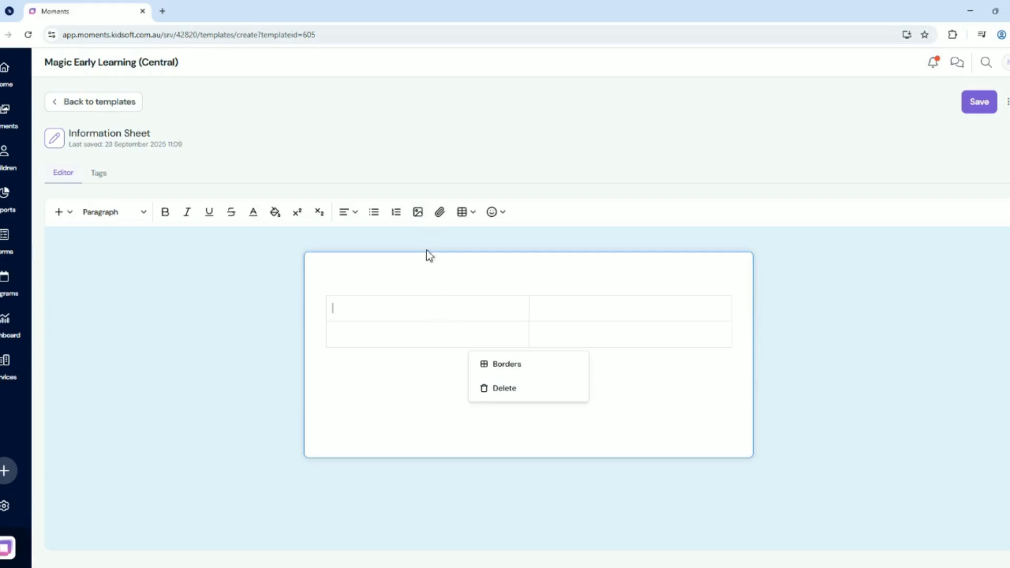
left_click(140, 213)
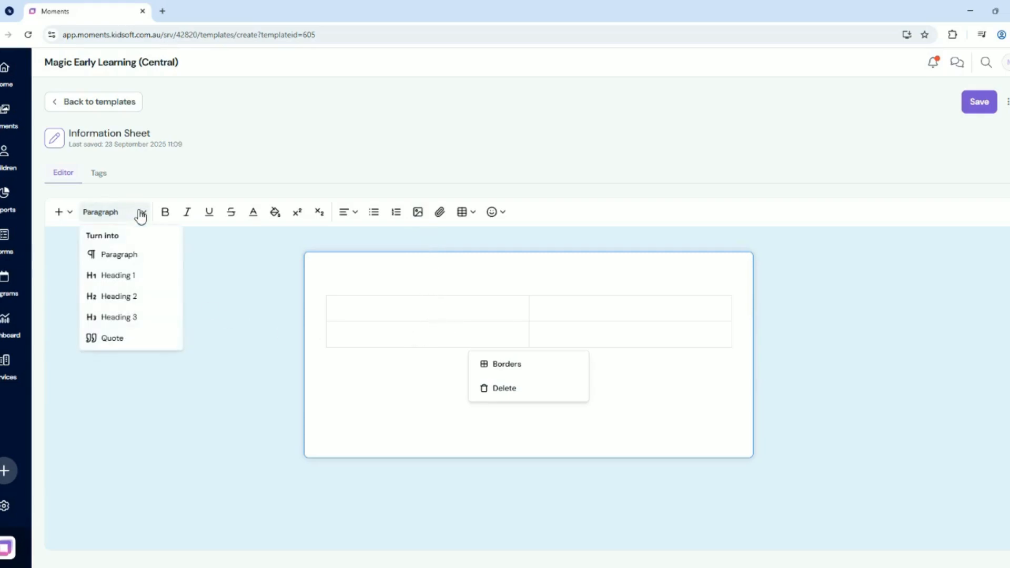
left_click(140, 280)
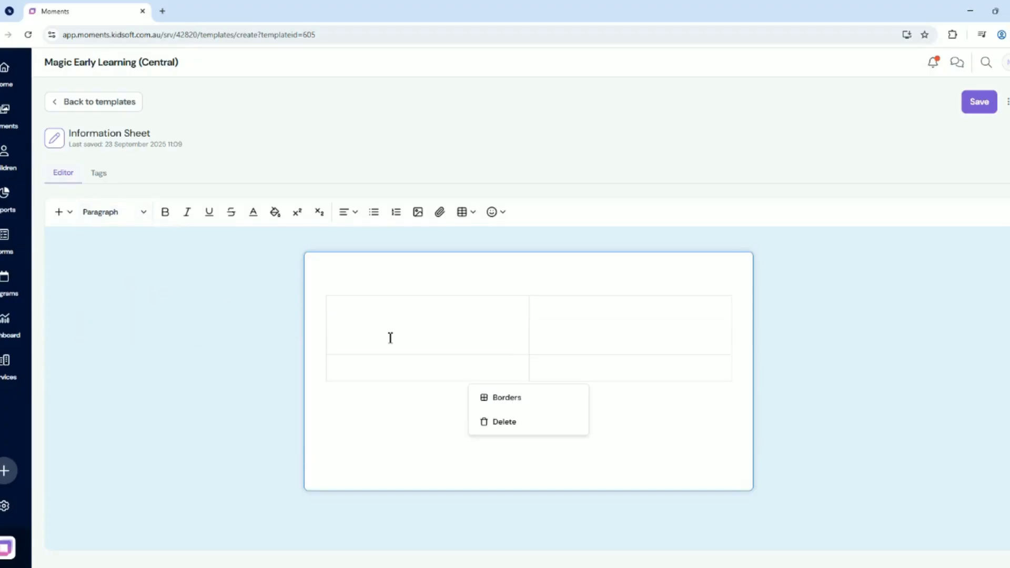
type("What we did today")
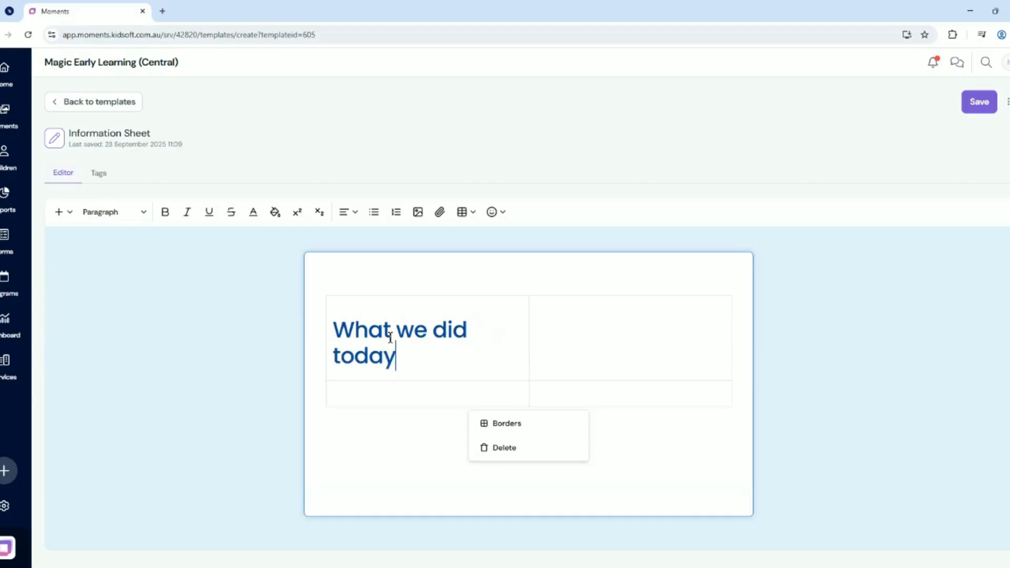
key("Return")
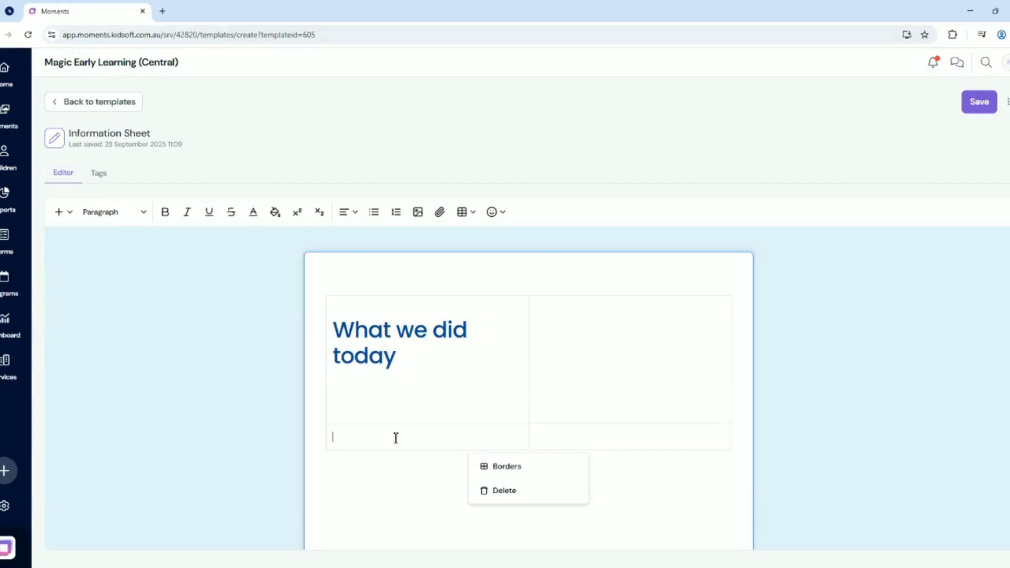
Save the Information Sheet template and return to the list of templates
left_click(63, 213)
left_click(70, 213)
left_click(986, 104)
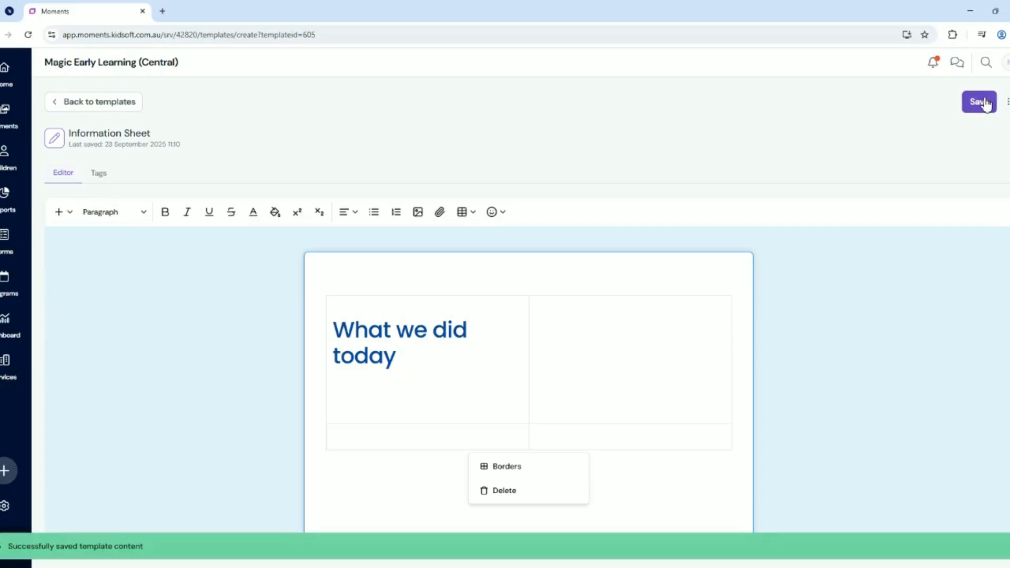
left_click(132, 108)
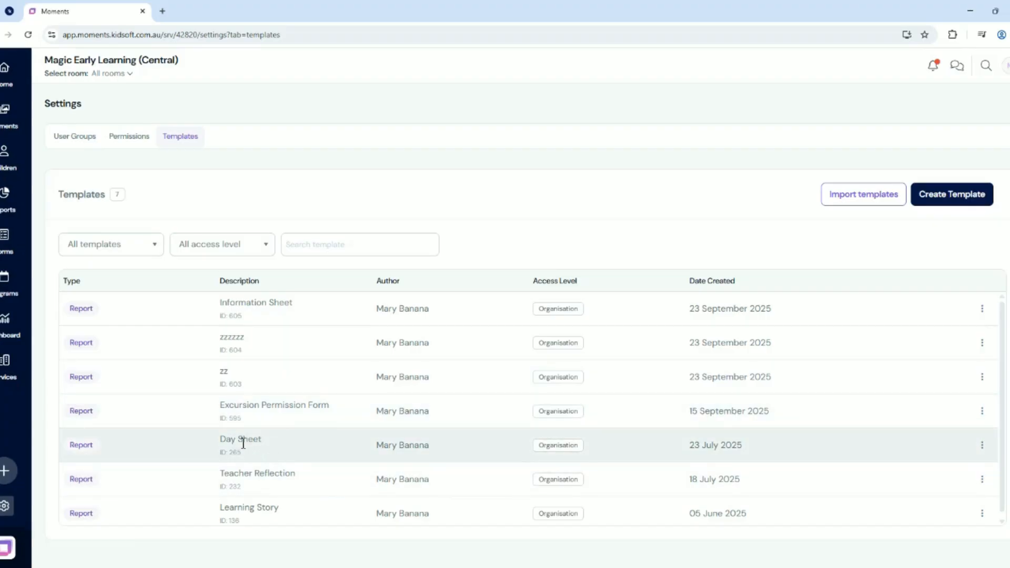
Open the Day Sheet template for editing and add a Heading 1 reading "Teaching practises" below the table, followed by a new line
left_click(985, 451)
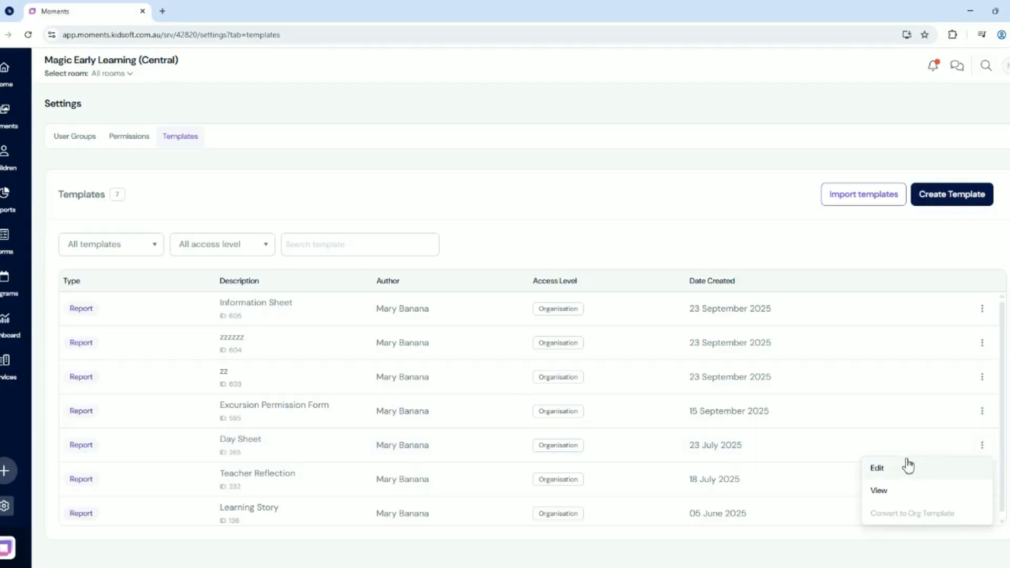
left_click(891, 471)
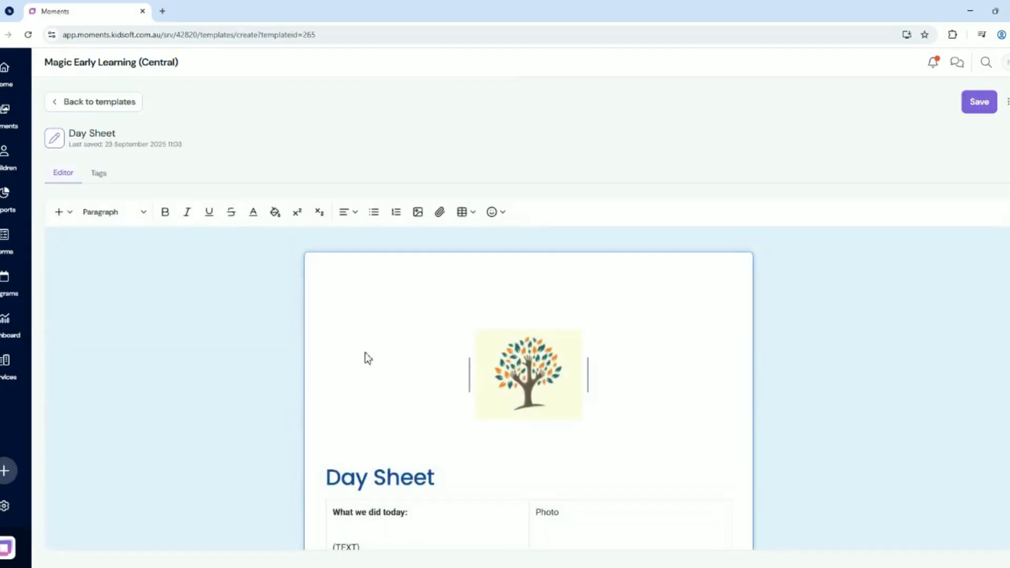
scroll(705, 347, "down", 1)
scroll(710, 339, "down", 3)
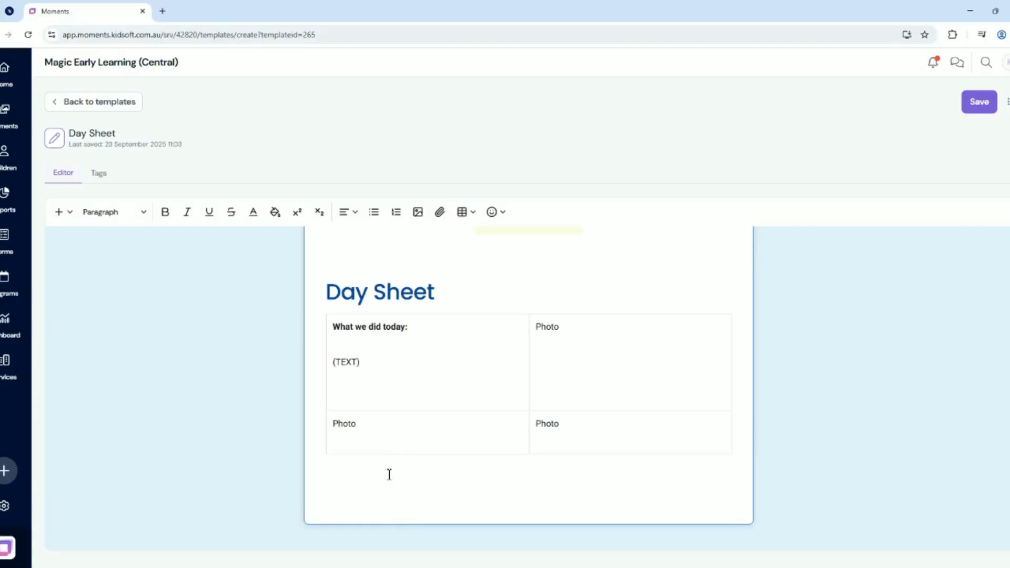
key("Return")
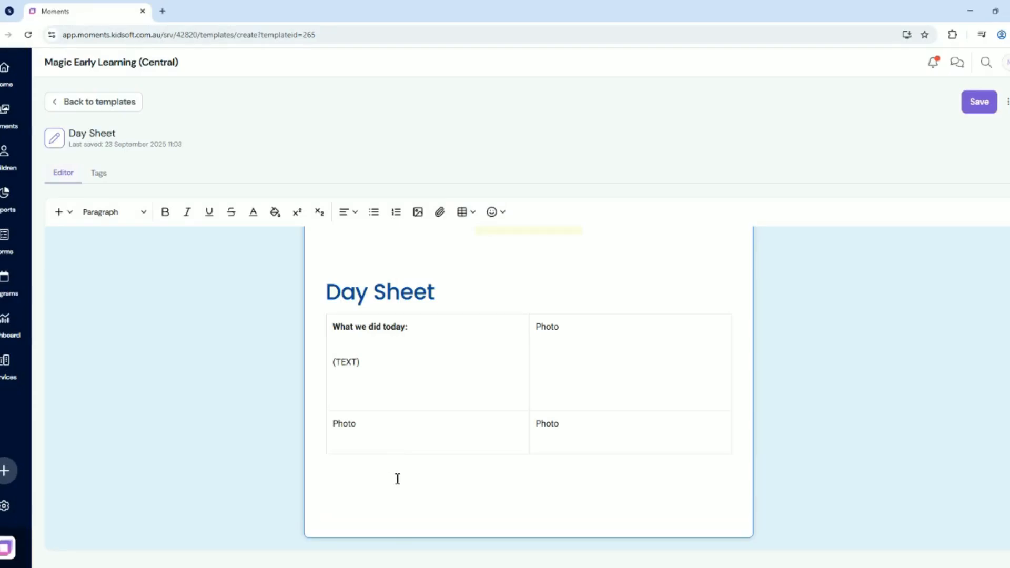
left_click(147, 216)
left_click(138, 276)
left_click(420, 500)
type("Teachi")
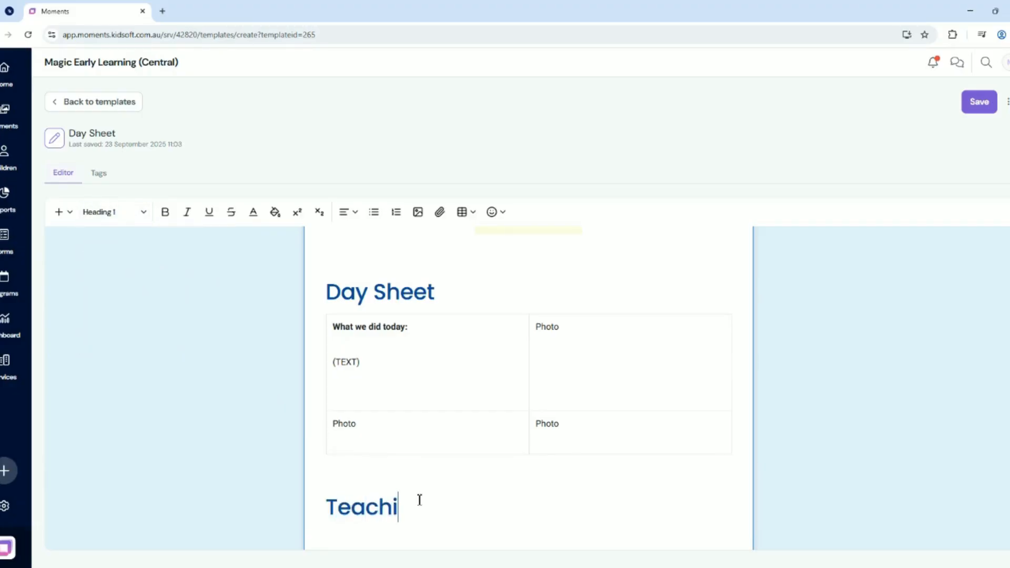
type("ng practises")
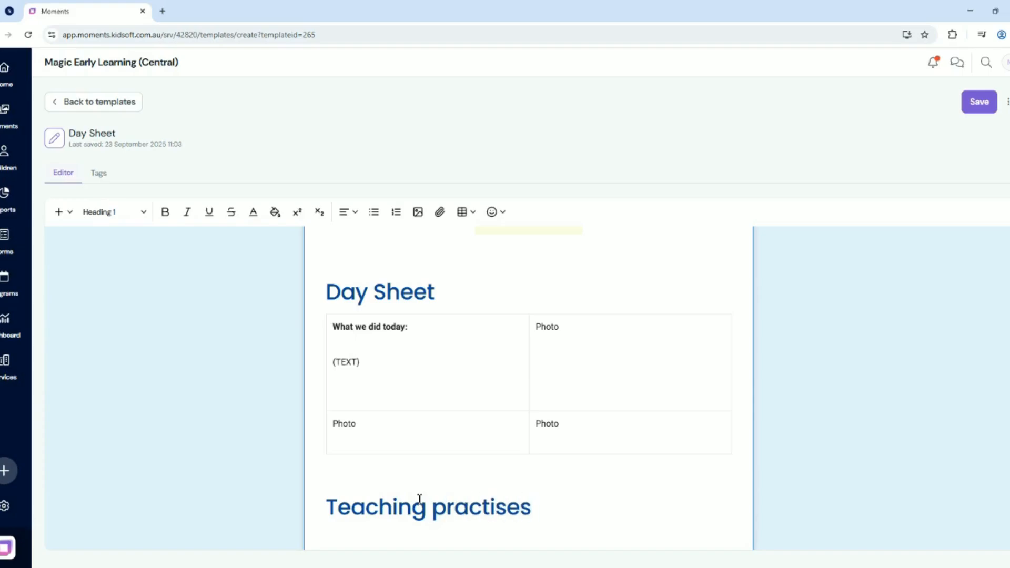
key("Return")
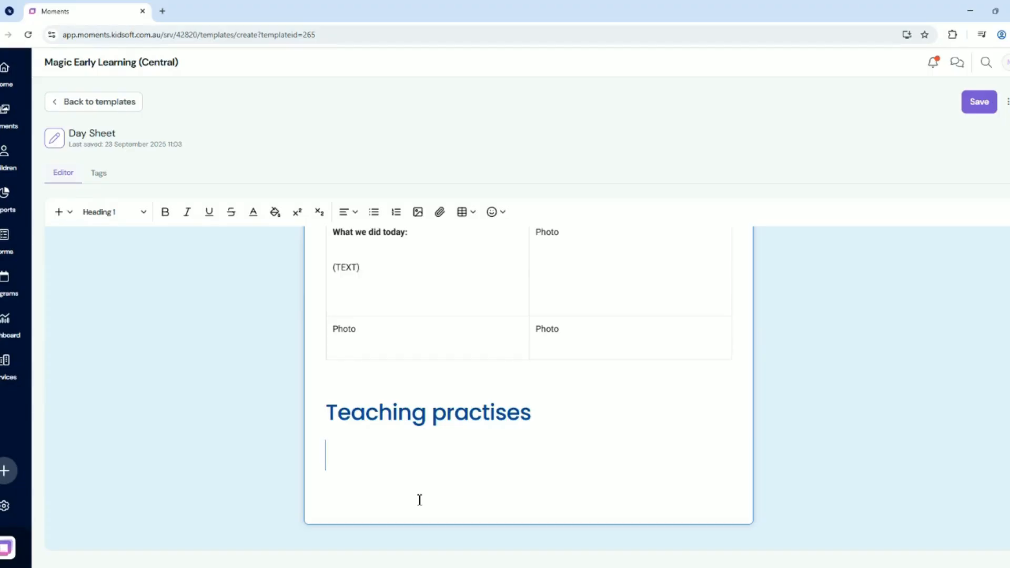
Save the Day Sheet template and go back to the templates list
left_click(982, 104)
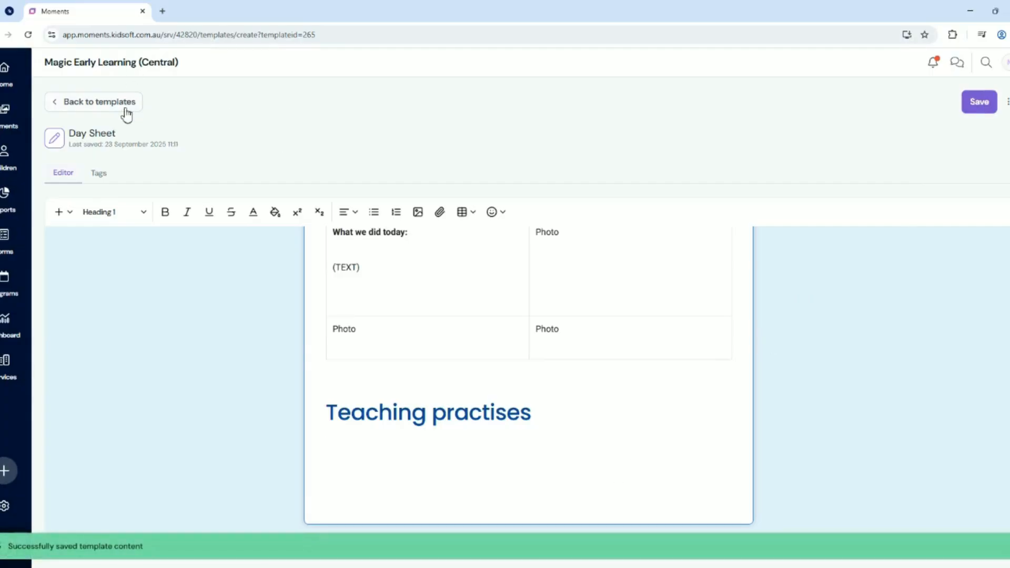
left_click(127, 107)
scroll(515, 403, "down", 1)
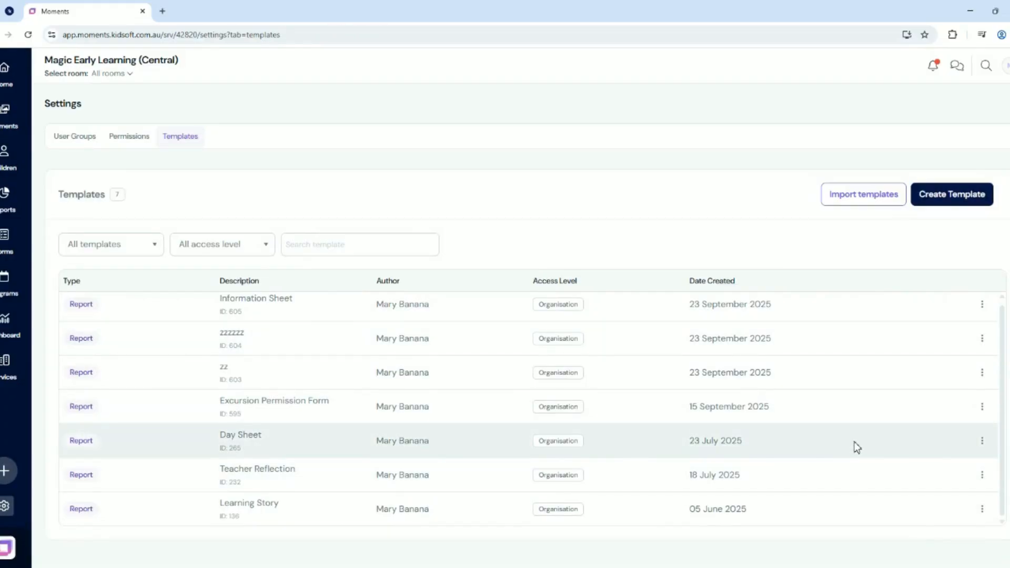
Import the system template "My First Day" and look through the updated templates list
left_click(867, 199)
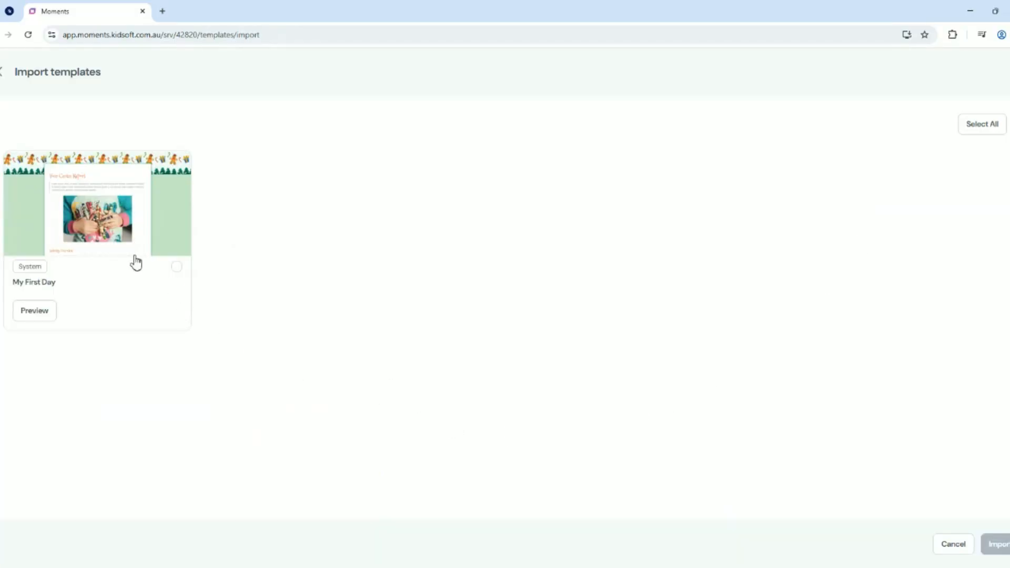
left_click(177, 267)
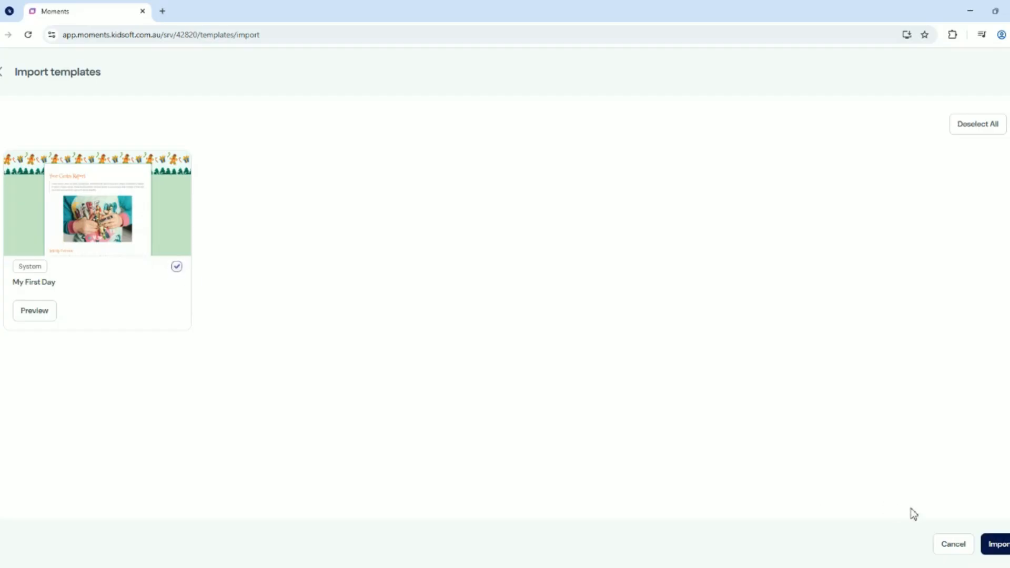
left_click(1000, 545)
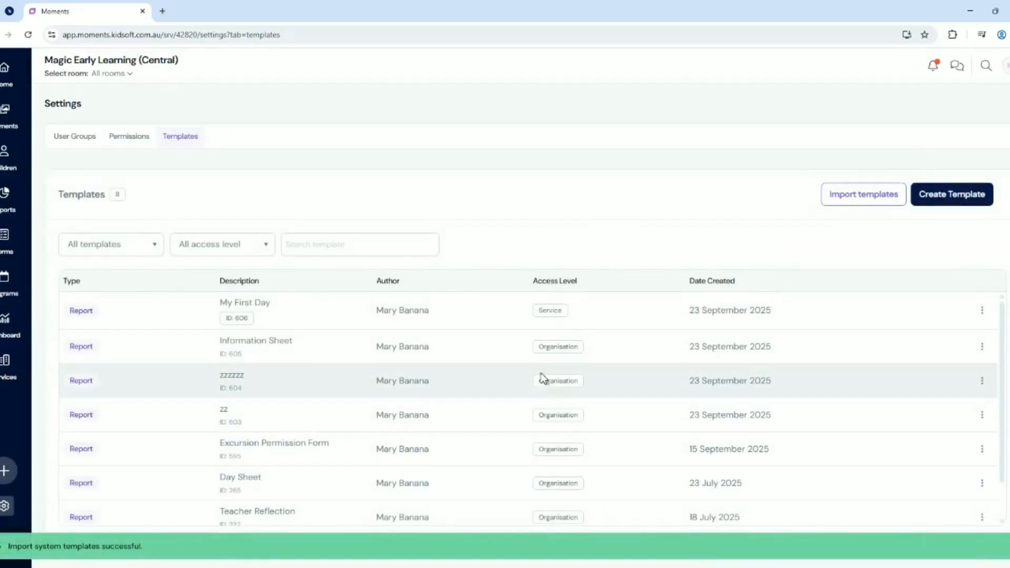
scroll(548, 373, "down", 1)
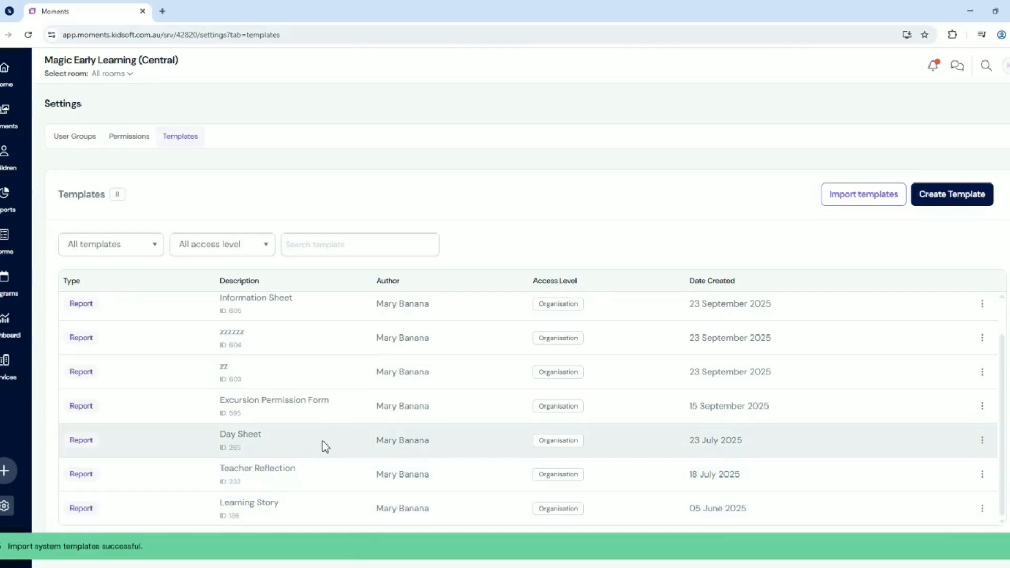
scroll(548, 481, "up", 1)
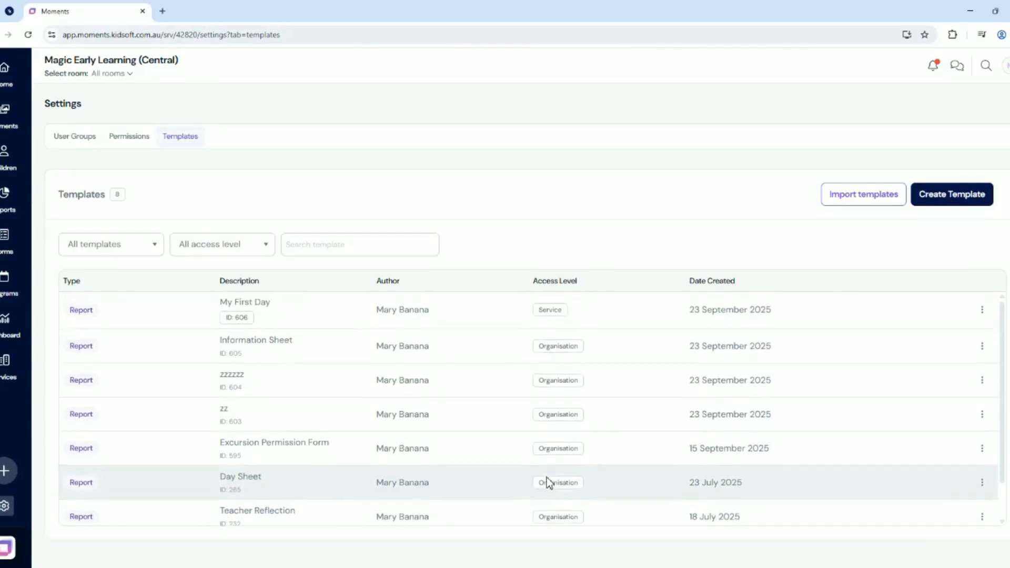